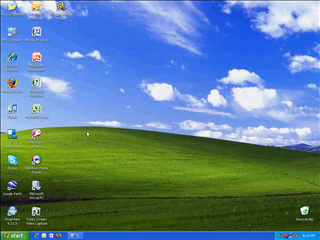
Step: Open the PC Maintenance folder from its desktop icon
double_click(12, 140)
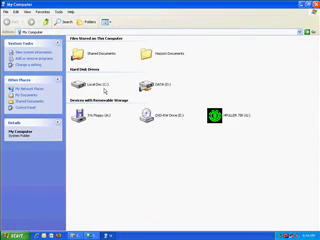
double_click(95, 85)
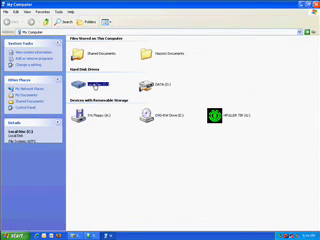
double_click(92, 115)
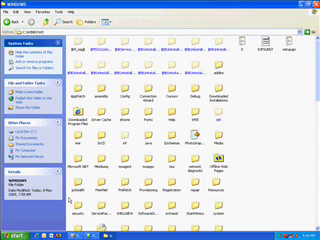
right_click(124, 185)
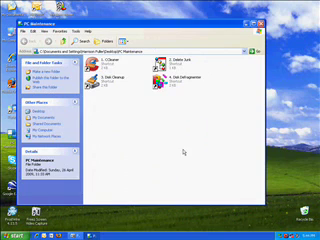
key("super")
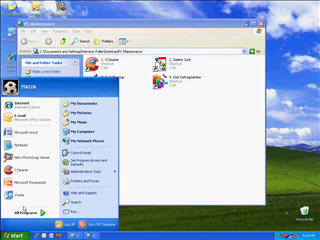
left_click(30, 212)
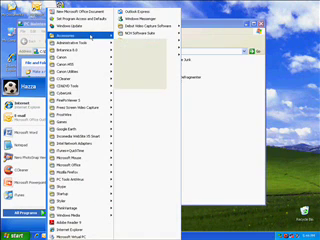
mouse_move(75, 31)
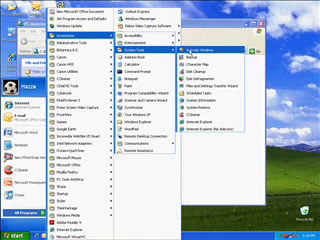
mouse_move(200, 78)
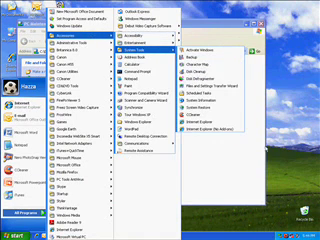
left_click(241, 193)
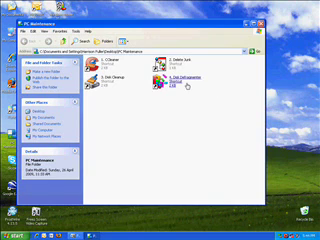
Step: Launch CCleaner from its shortcut in the PC Maintenance folder
left_click(186, 84)
left_click(90, 135)
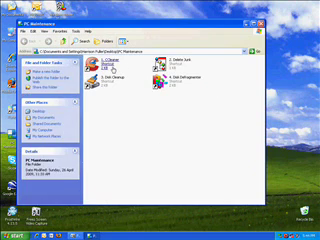
left_click(110, 62)
key("Return")
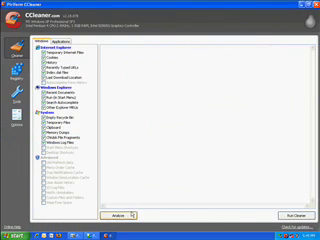
Step: Analyze and clean about 23 MB of junk, reviewing the Applications and Windows results
left_click(118, 216)
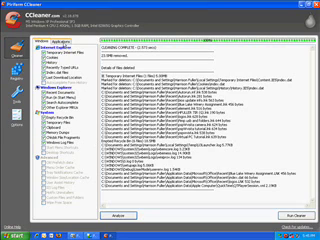
left_click(61, 41)
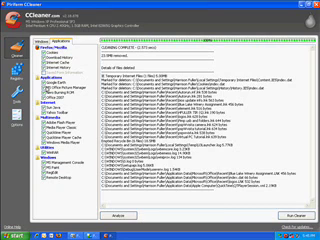
left_click(42, 40)
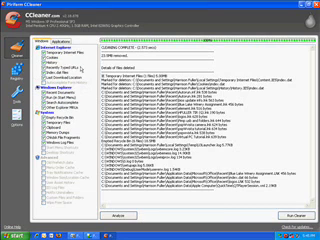
Step: Fix the unused file extension registry issue without a backup, then show the uninstall list
left_click(16, 72)
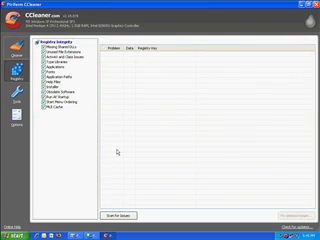
left_click(118, 215)
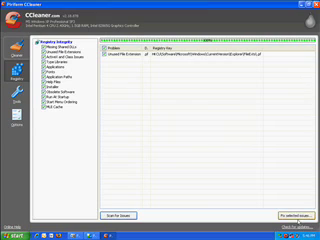
left_click(295, 215)
left_click(162, 136)
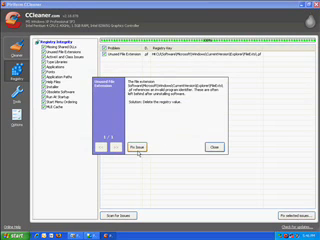
left_click(137, 147)
left_click(214, 147)
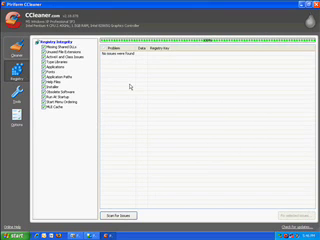
left_click(17, 93)
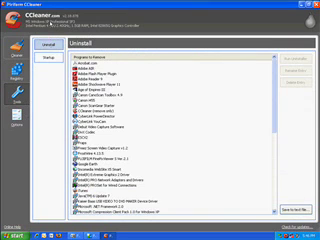
Step: Look over CCleaner's startup entries and About page, then close CCleaner
left_click(48, 58)
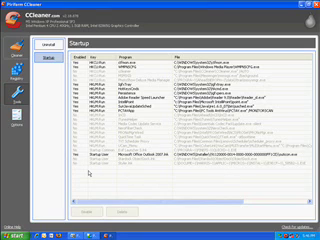
left_click(16, 118)
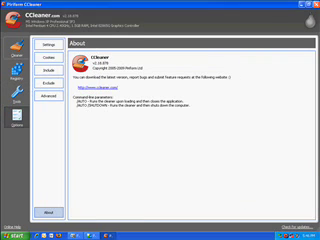
left_click(312, 4)
Step: Delete all 44 WINDOWS Prefetch files through Delete Junk, then return to PC Maintenance
left_click(172, 63)
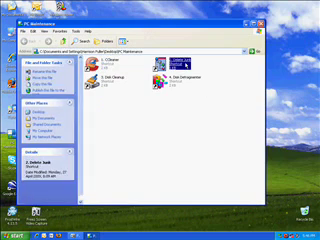
double_click(178, 63)
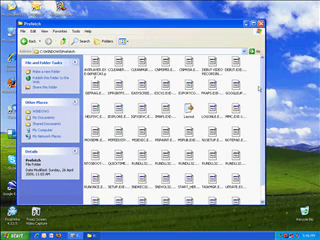
key("ctrl+a")
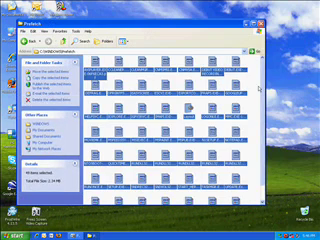
left_click(34, 31)
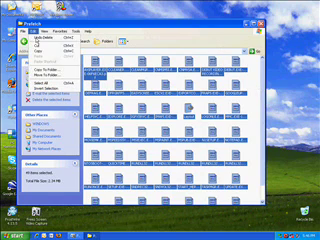
key("Escape")
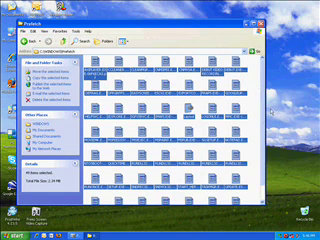
key("Delete")
key("Return")
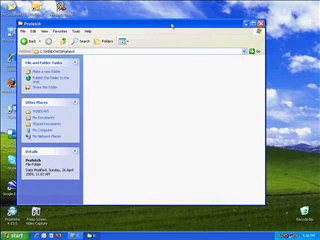
left_click(24, 41)
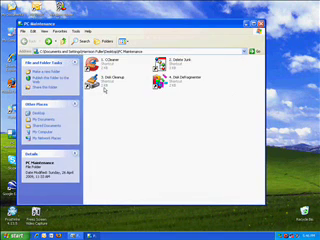
Step: Run Disk Cleanup on Local Disk (C:) and confirm deleting the checked file categories
double_click(106, 80)
left_click(146, 131)
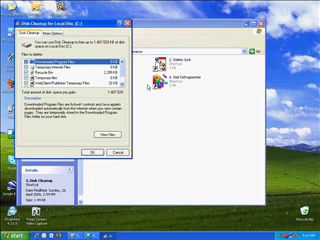
scroll(70, 70, "down", 1)
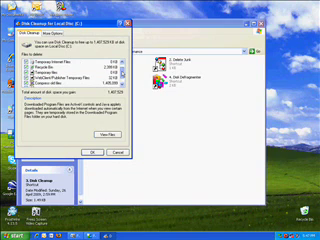
scroll(70, 70, "down", 1)
scroll(70, 70, "up", 2)
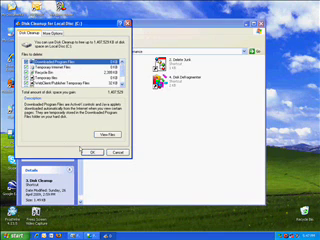
left_click(92, 151)
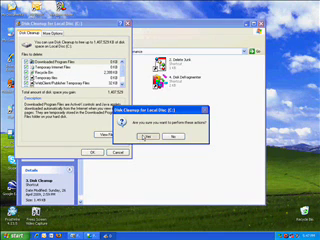
left_click(146, 136)
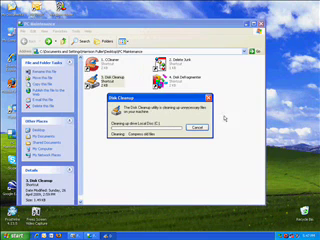
Step: Start defragmenting Local Disk (C:) in Disk Defragmenter, then stop it
left_click(170, 128)
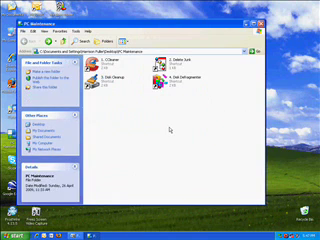
left_click(178, 82)
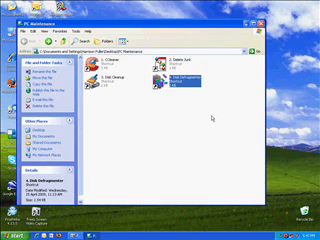
key("Return")
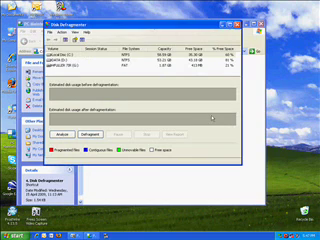
left_click(90, 134)
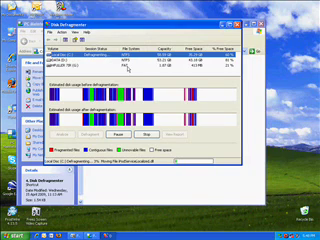
left_click(145, 134)
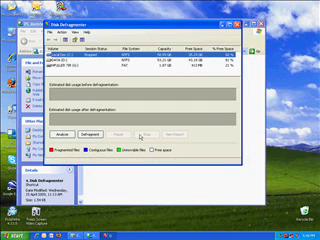